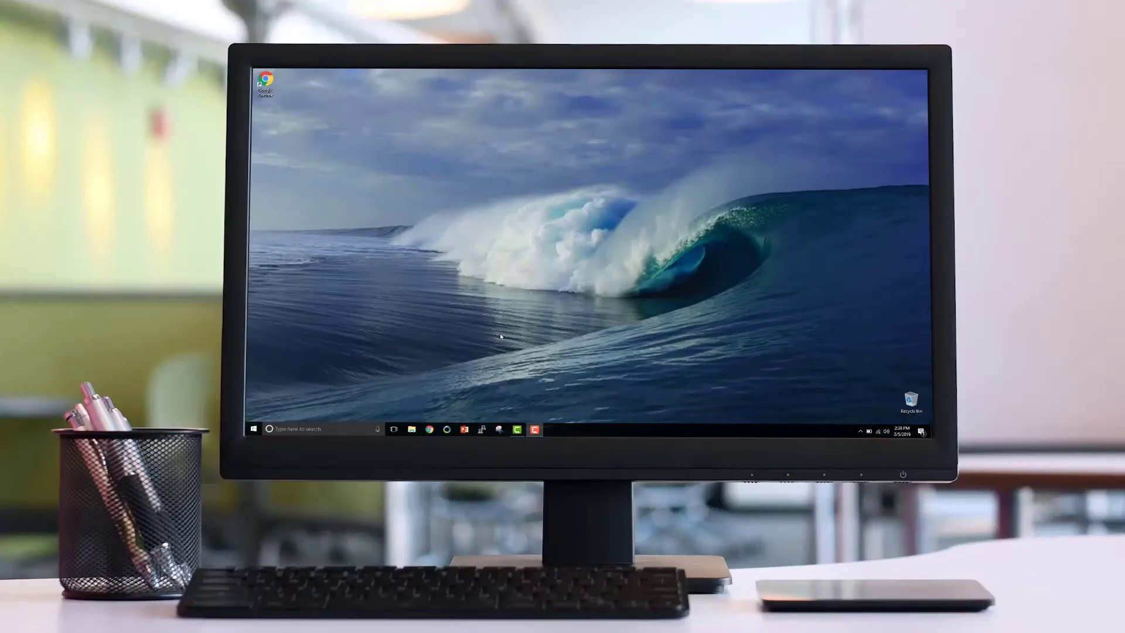
# Launch Google Chrome and load acmevoipphones.com to reach the Manager Portal login page
pyautogui.click(266, 82)
pyautogui.doubleClick(267, 82)
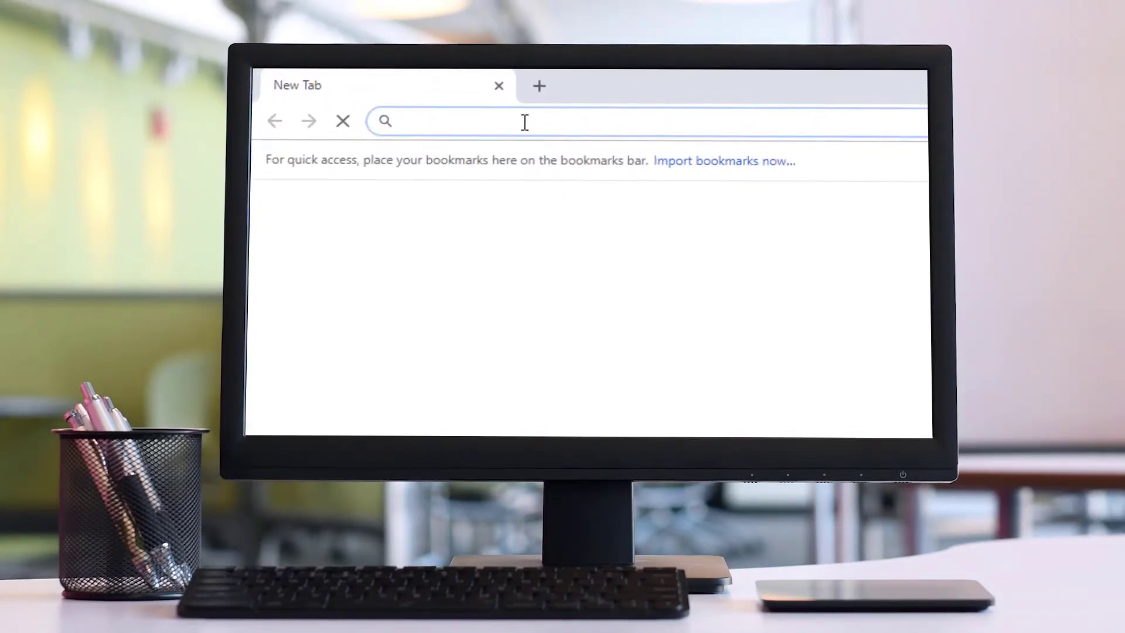
pyautogui.write('acme')
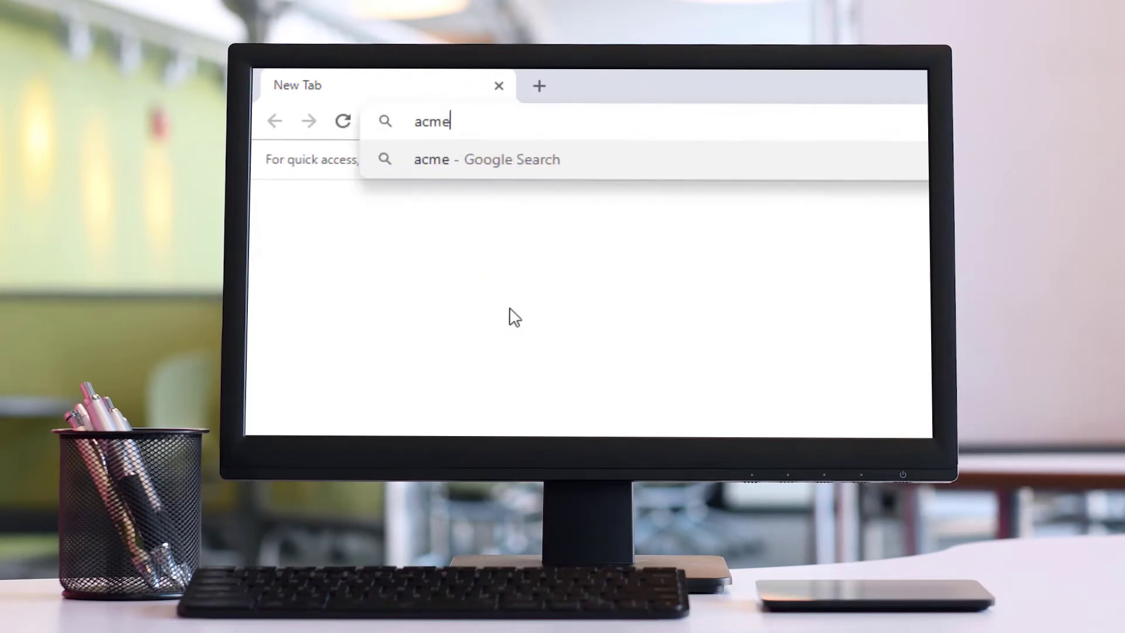
pyautogui.write('voipphones.com')
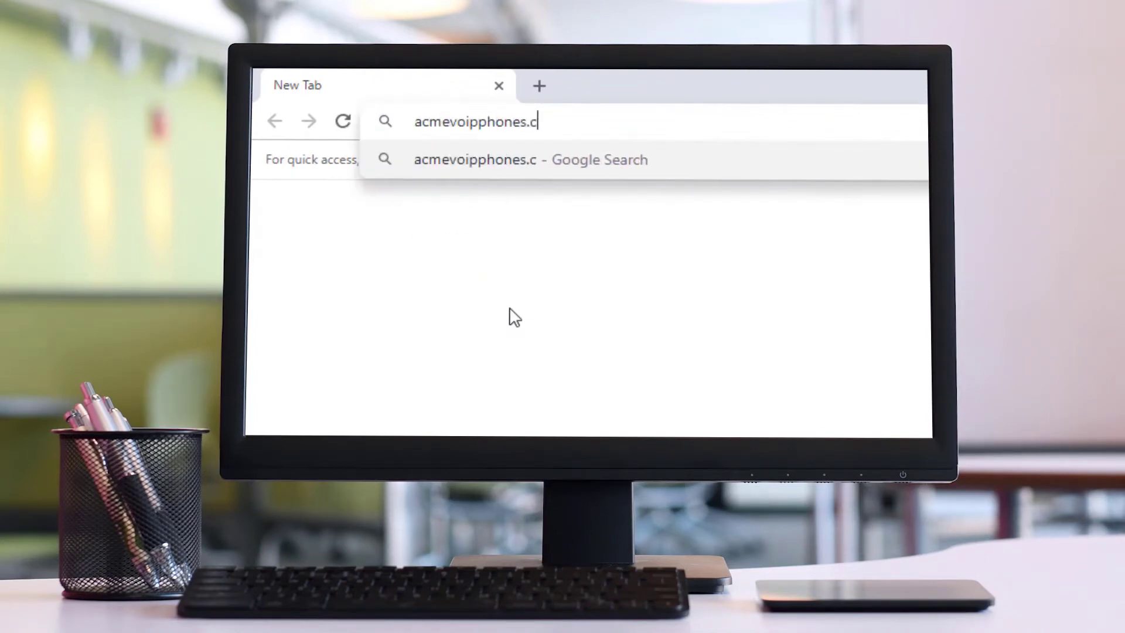
pyautogui.press('Return')
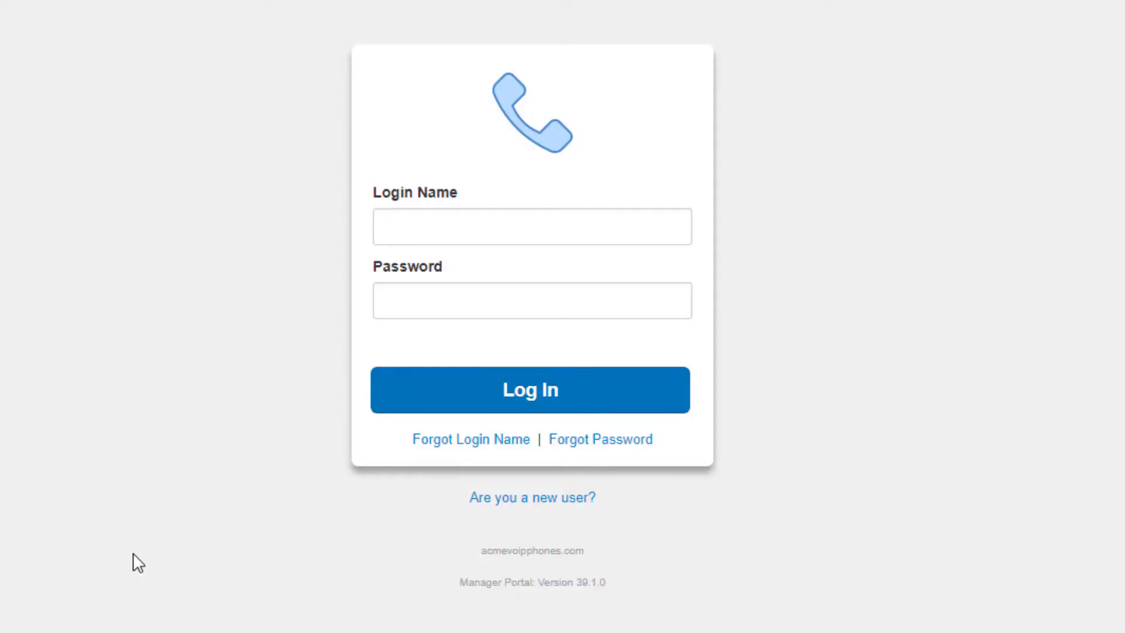
# Open the new-user sign-up form and fill in the user's e-mail and extension
pyautogui.click(527, 507)
pyautogui.click(456, 259)
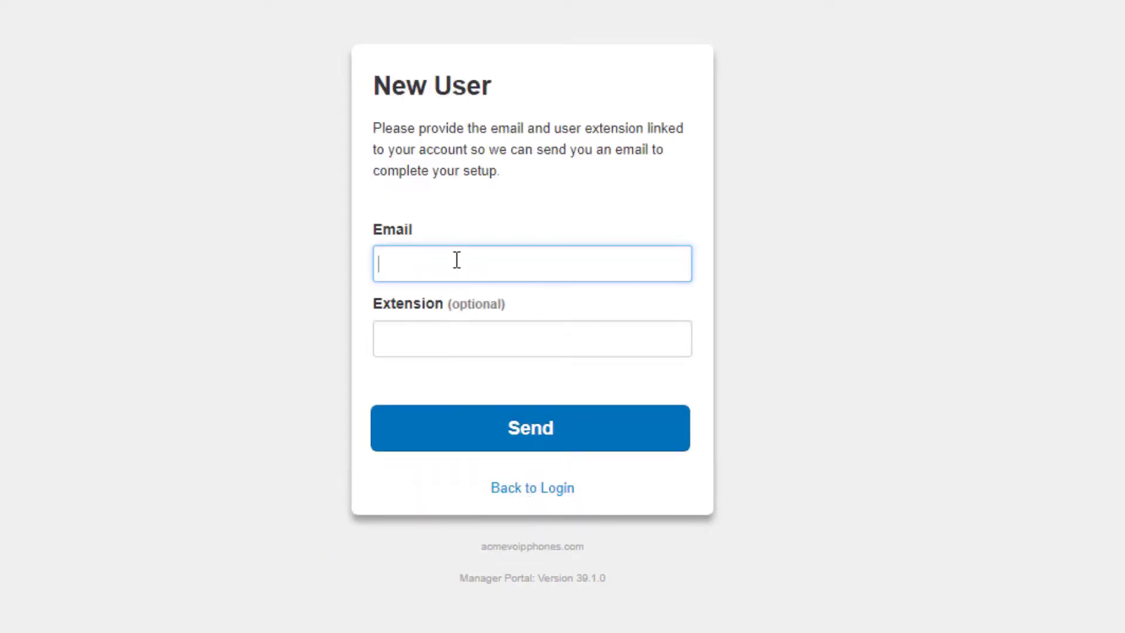
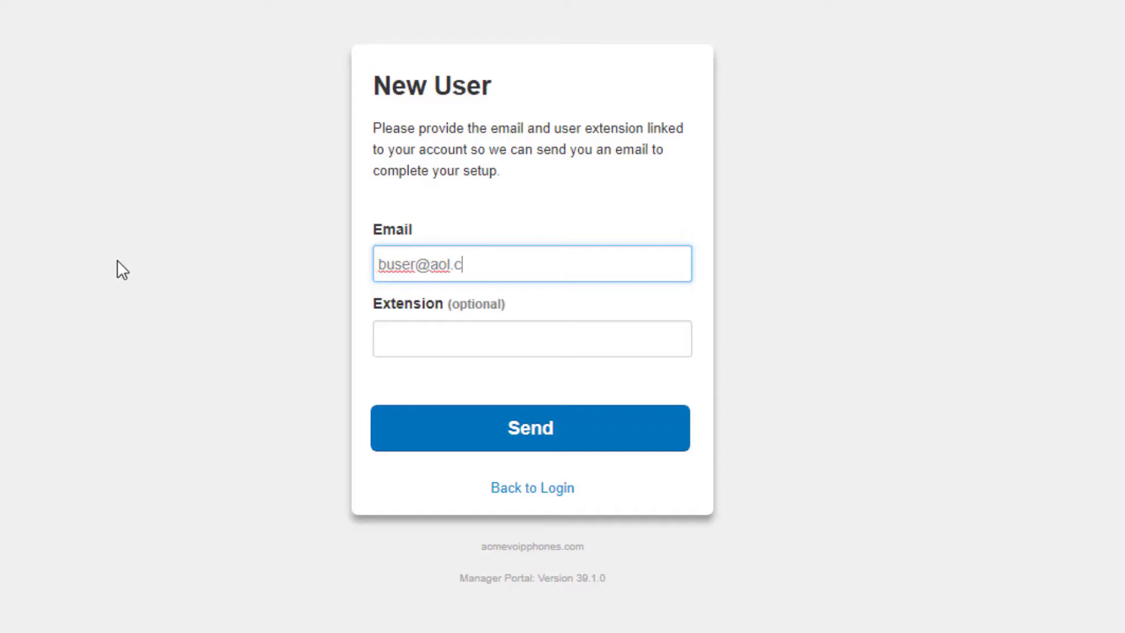
pyautogui.press('Tab')
pyautogui.write('1000@example')
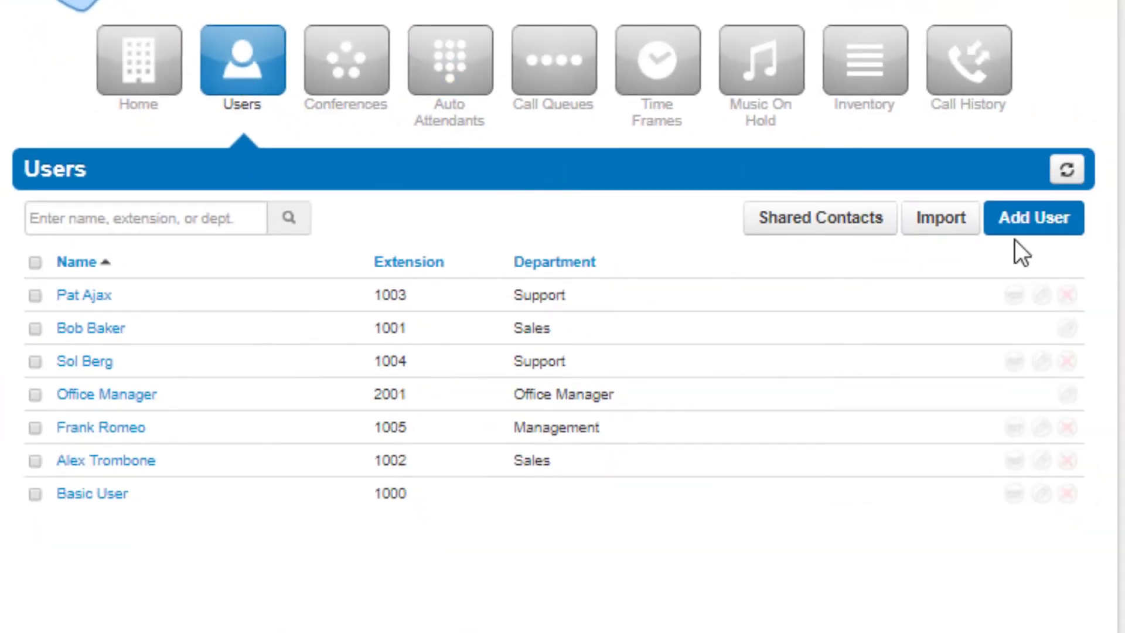
# Preview the Add User and Add Conference forms, closing each without saving
pyautogui.click(1024, 226)
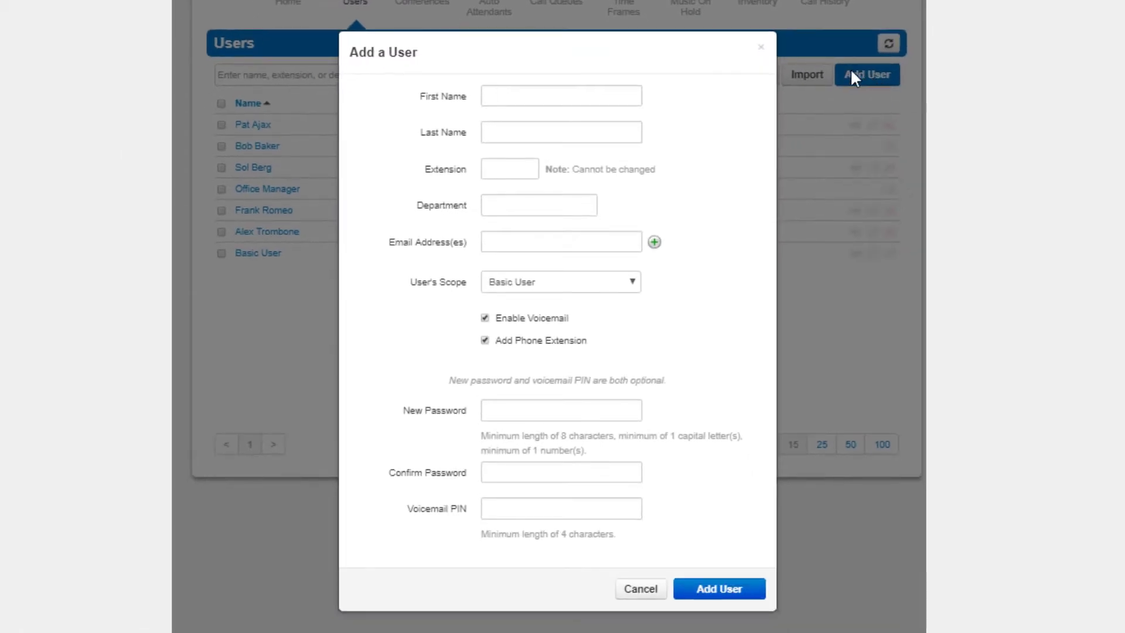
pyautogui.click(760, 47)
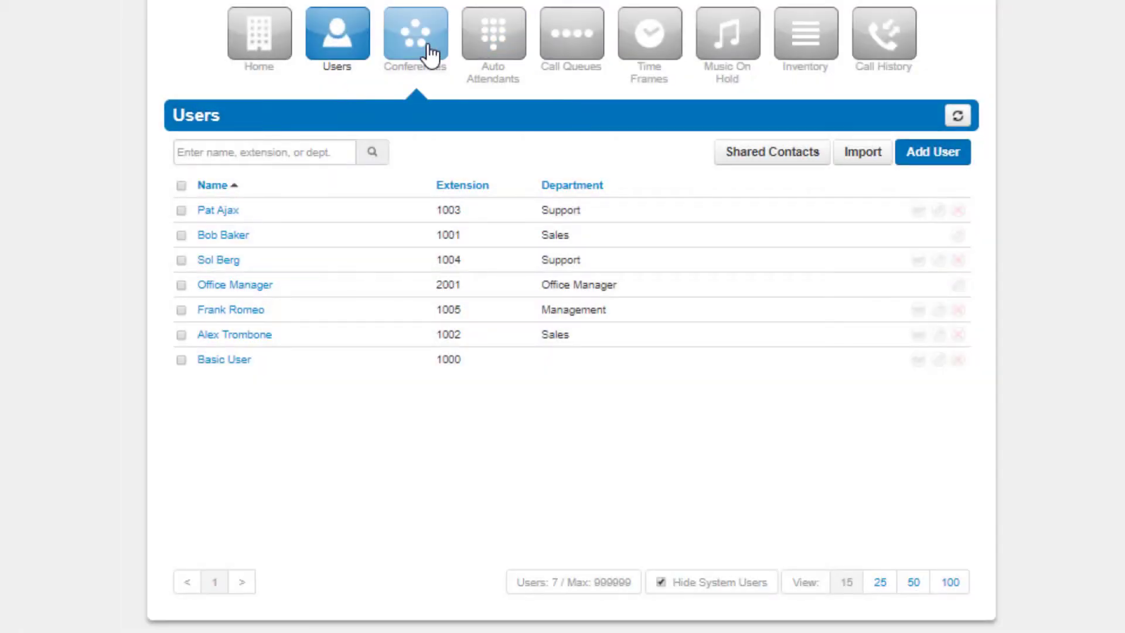
pyautogui.click(430, 54)
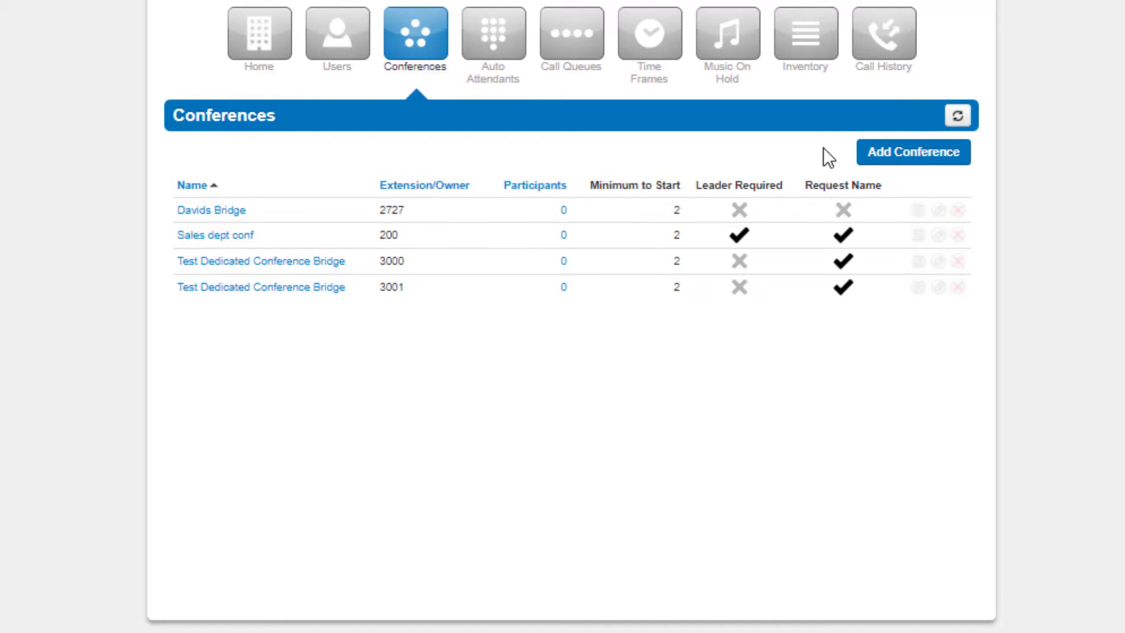
pyautogui.click(886, 142)
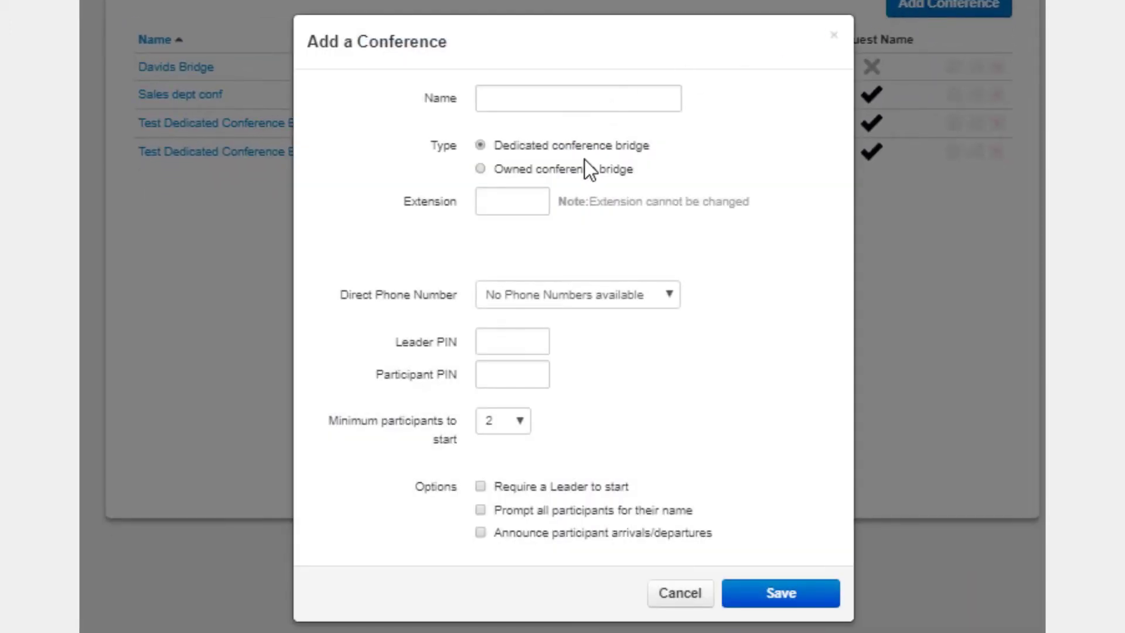
pyautogui.click(835, 36)
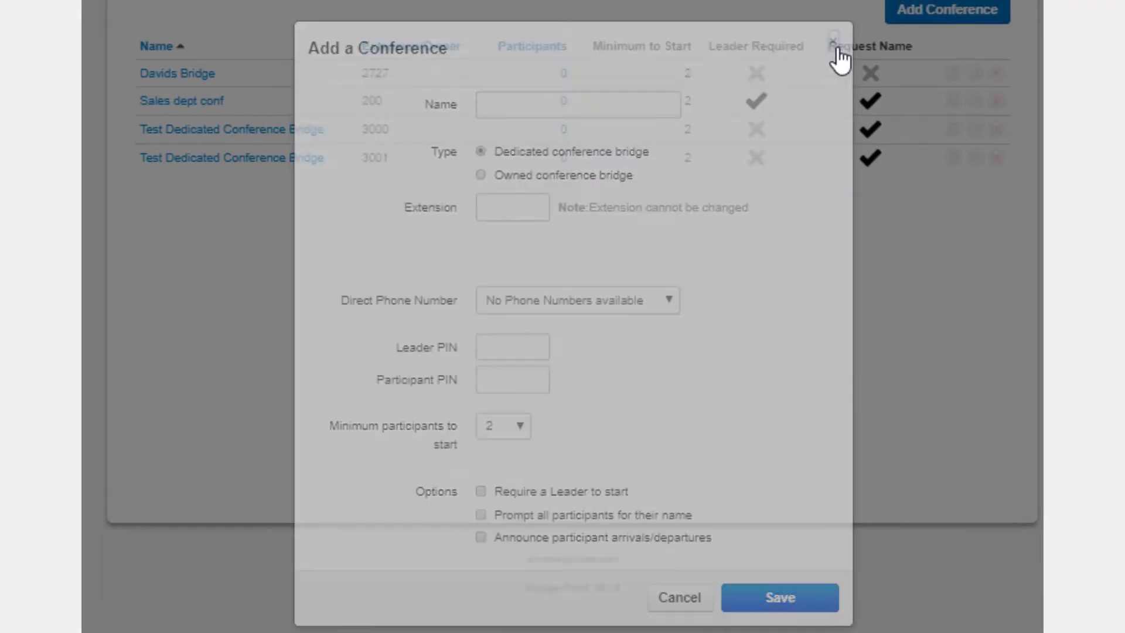
# Open the Main_AA auto attendant, then preview the Add Call Queue form without saving
pyautogui.click(508, 60)
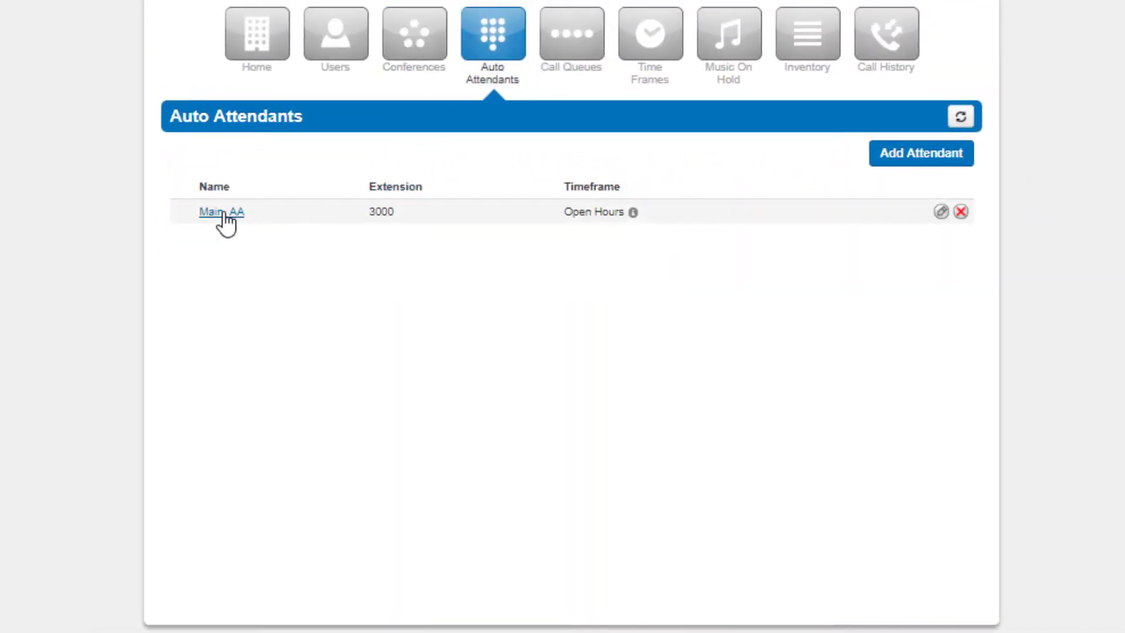
pyautogui.click(223, 213)
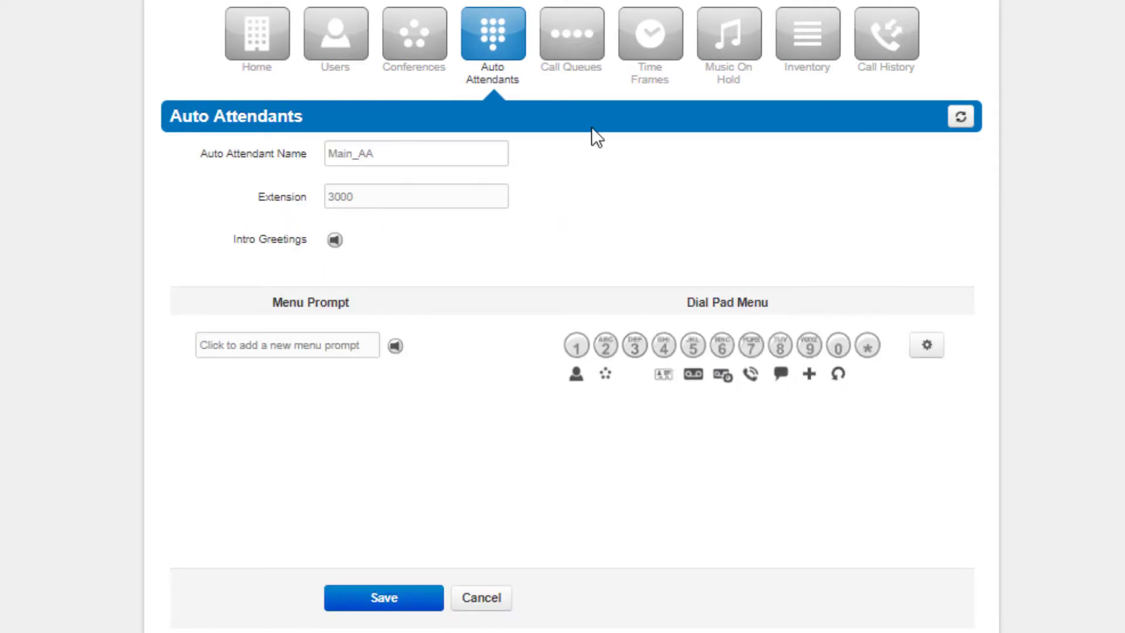
pyautogui.click(567, 56)
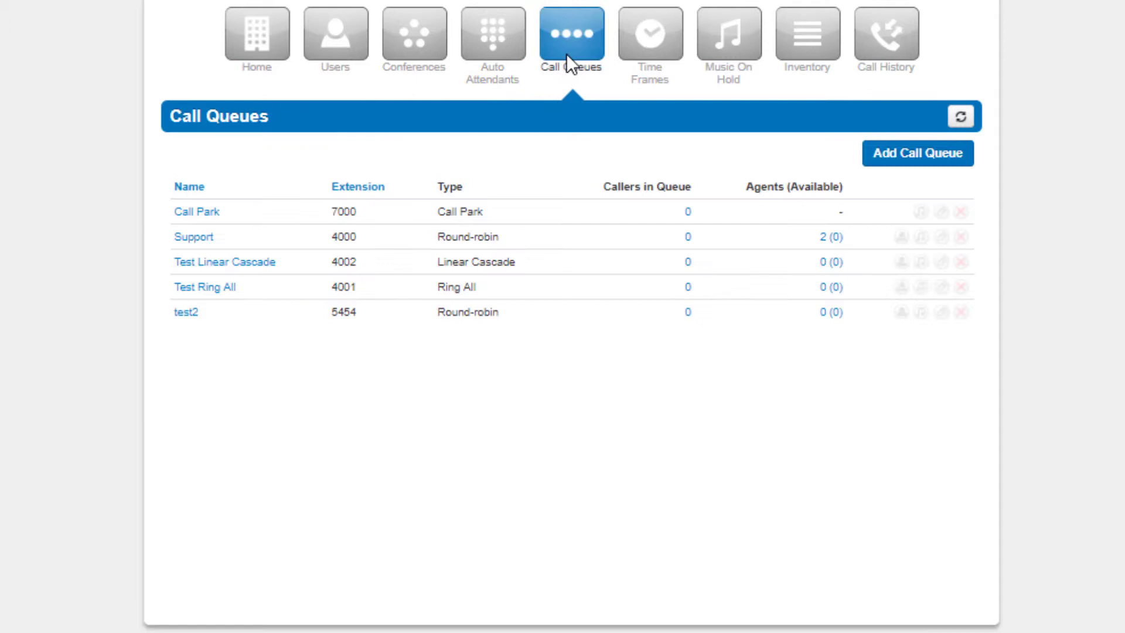
pyautogui.click(912, 170)
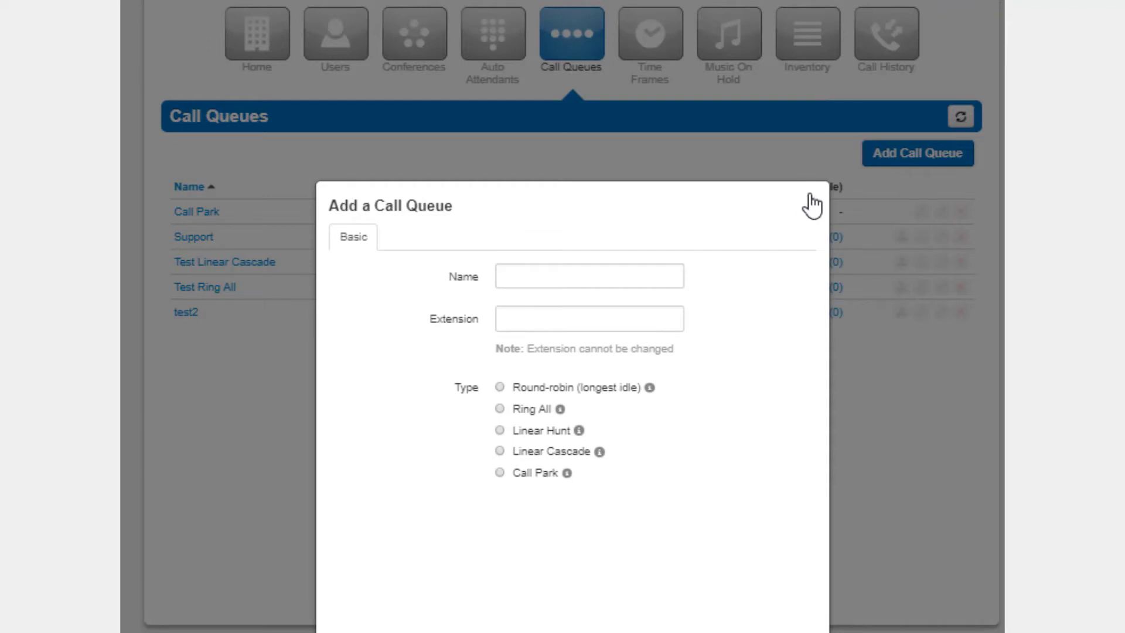
pyautogui.click(809, 197)
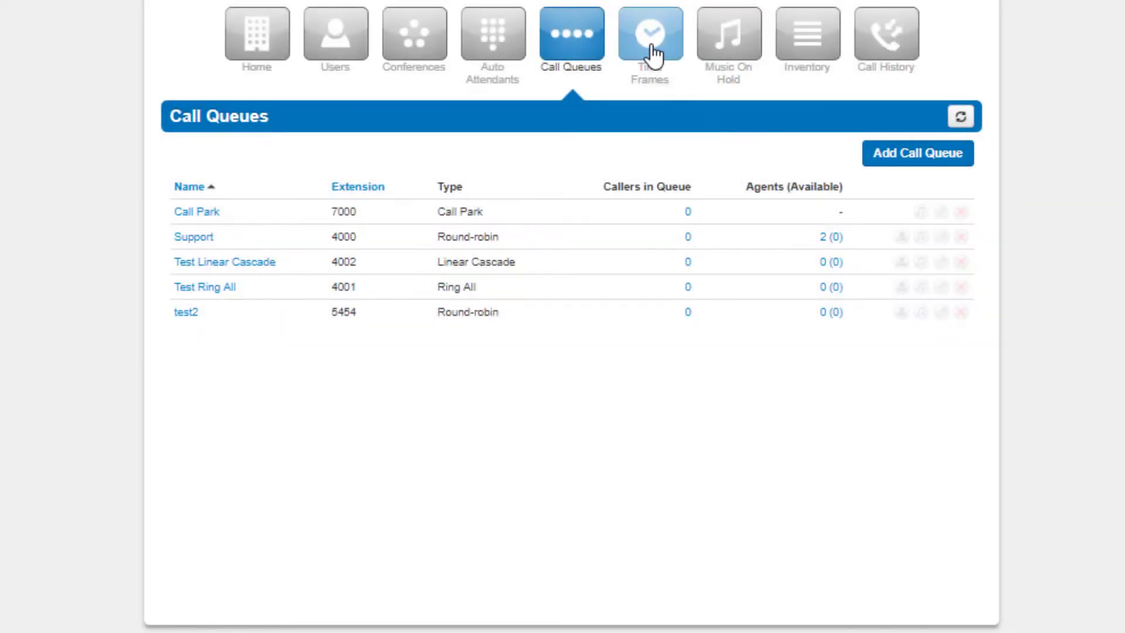
# Start a new time frame named 'Open Hours' and discard it without saving
pyautogui.click(653, 51)
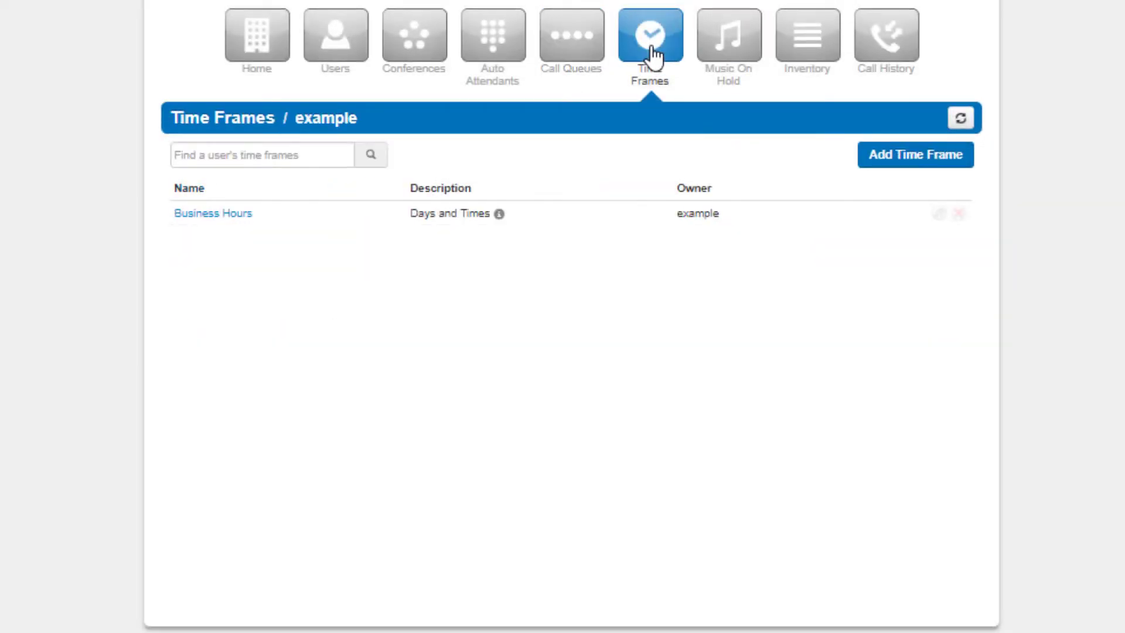
pyautogui.click(918, 165)
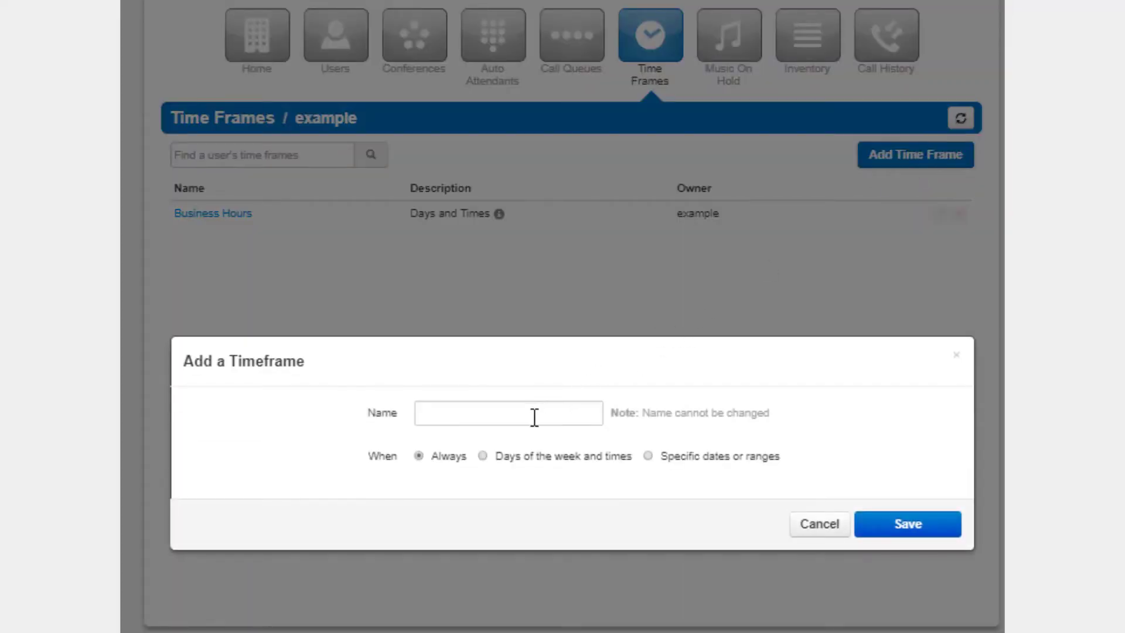
pyautogui.click(533, 419)
pyautogui.write('Open Hours')
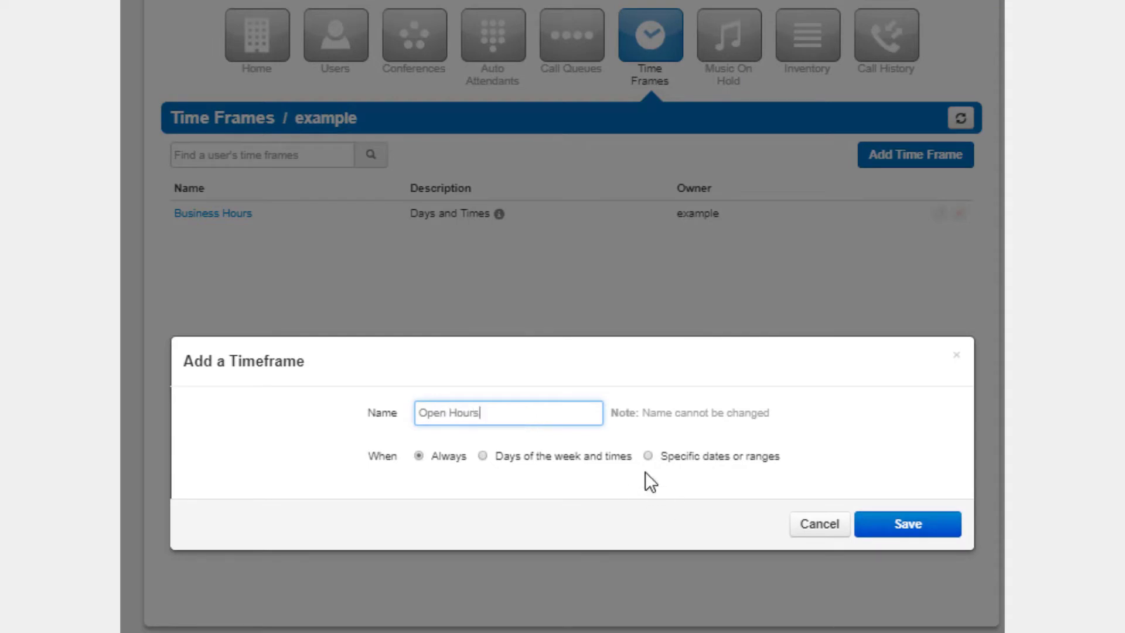
pyautogui.click(956, 356)
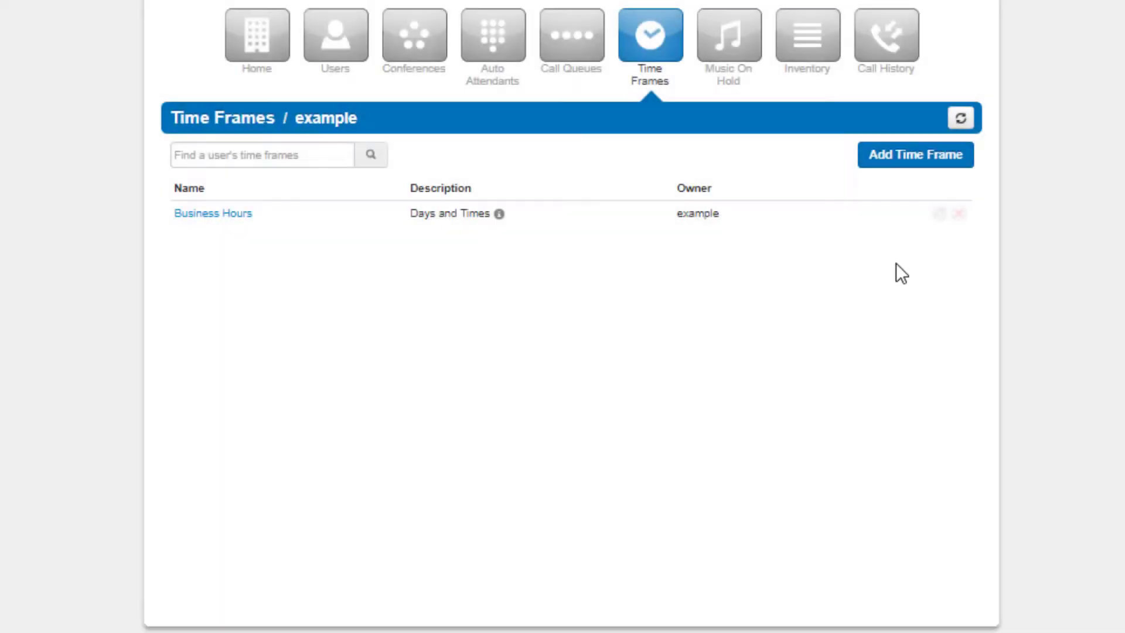
# Preview the Add Music upload form on Music On Hold, then view the phone Inventory
pyautogui.click(741, 75)
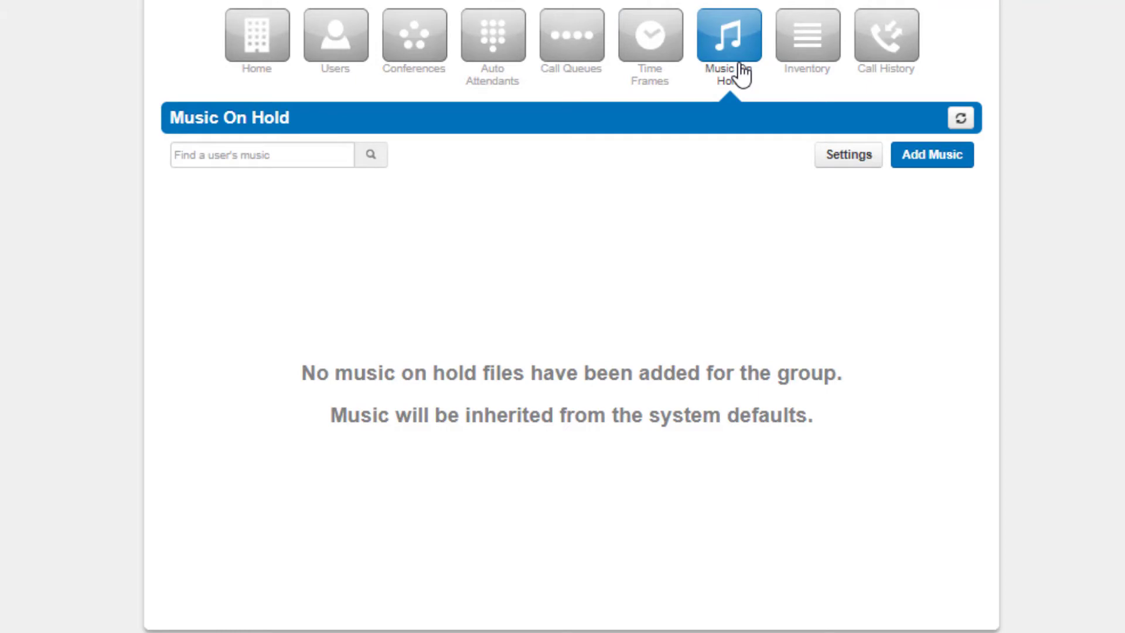
pyautogui.click(936, 161)
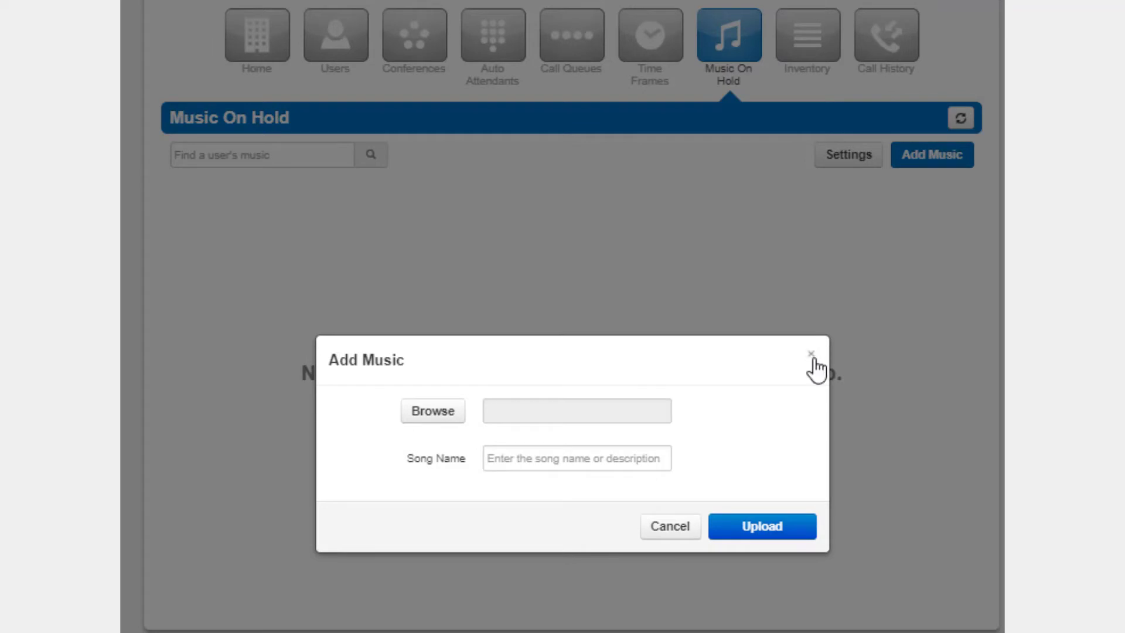
pyautogui.click(811, 355)
pyautogui.click(809, 69)
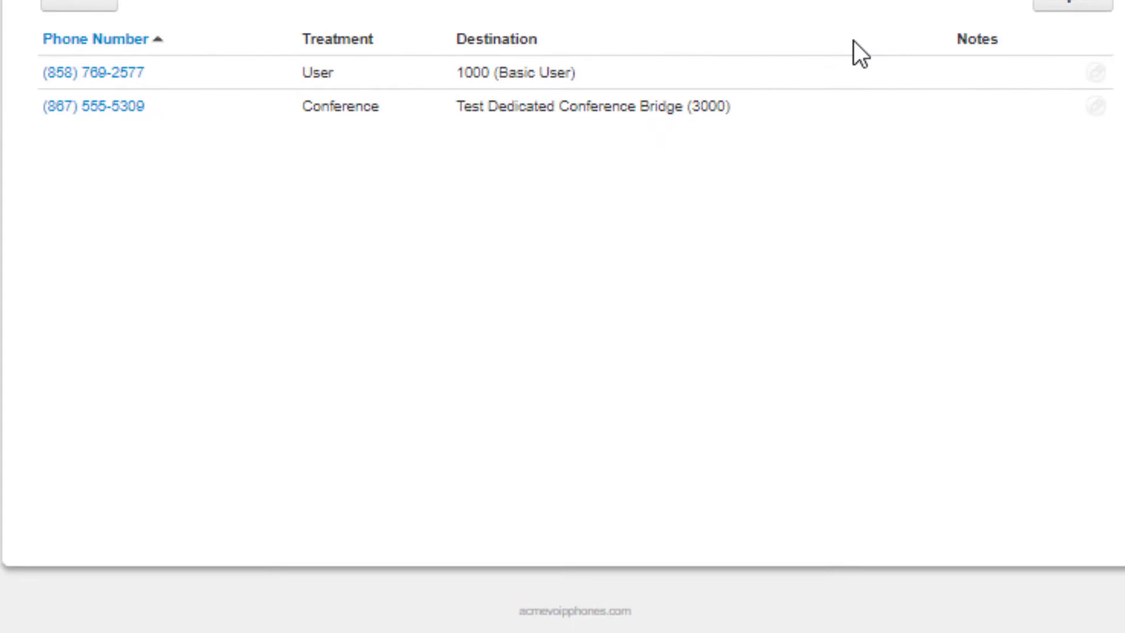
# Switch the first number's Treatment to Call Queue, discard the change, and view Call History
pyautogui.click(1095, 74)
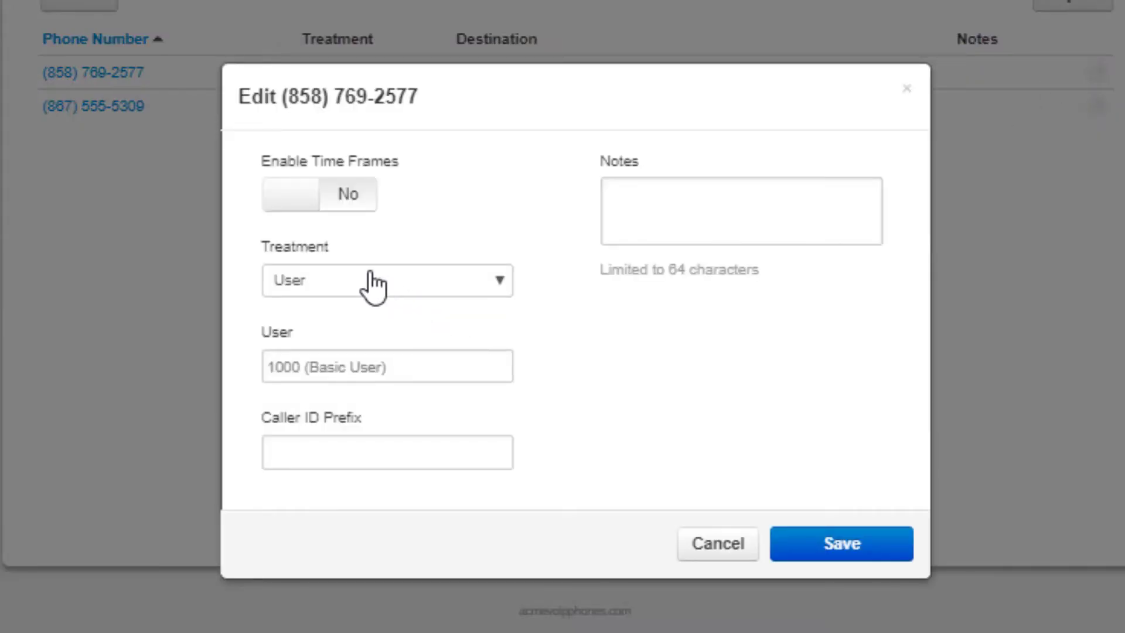
pyautogui.click(372, 283)
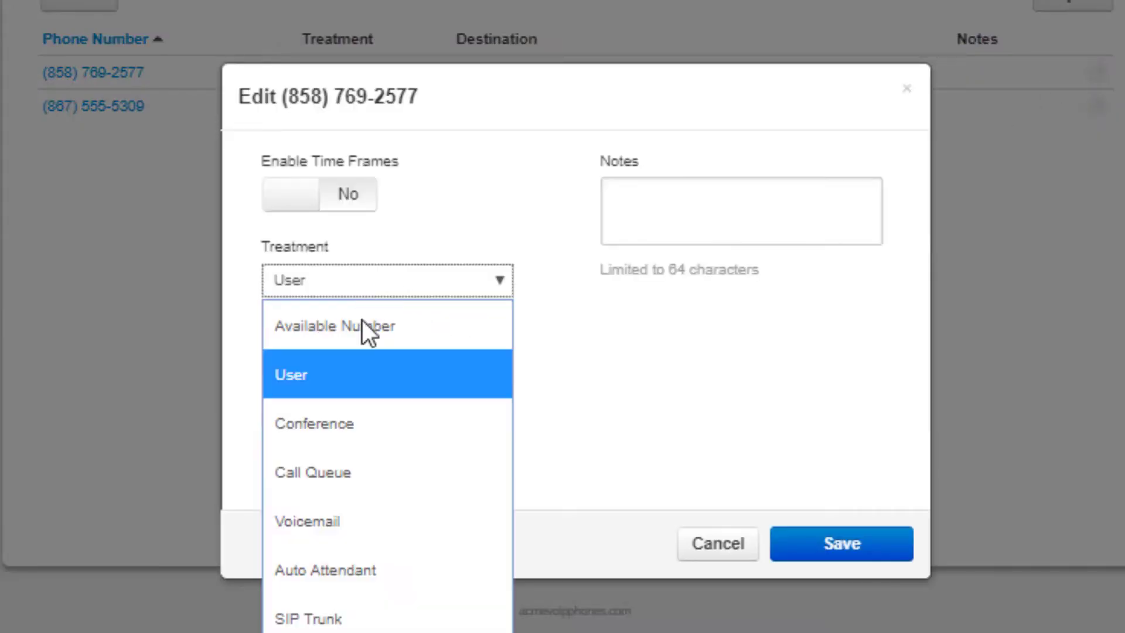
pyautogui.click(357, 470)
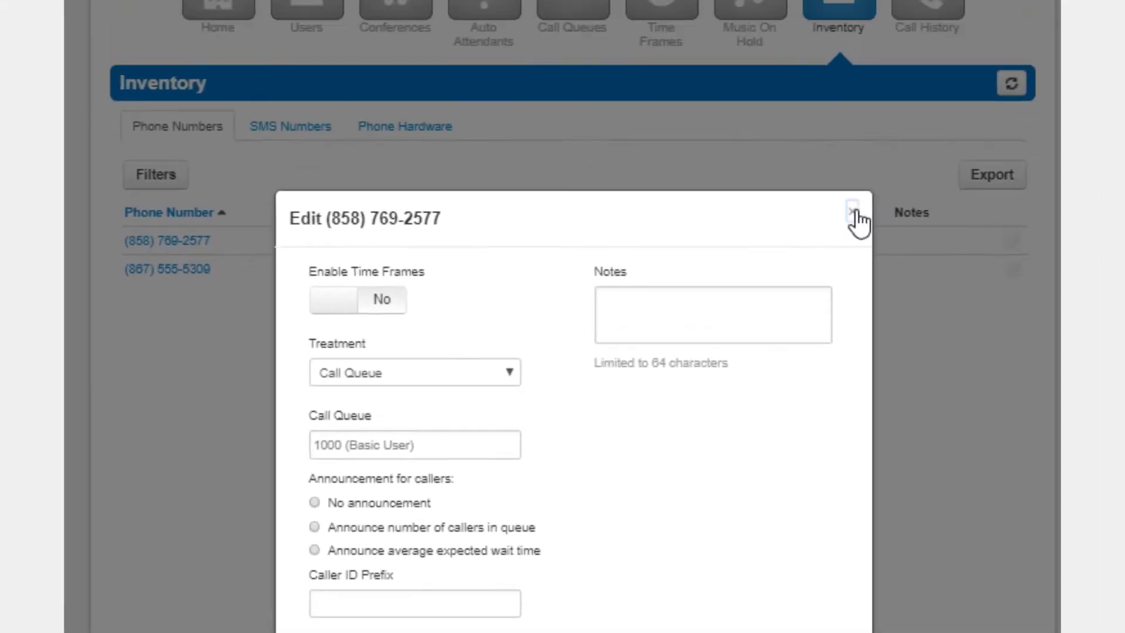
pyautogui.click(906, 38)
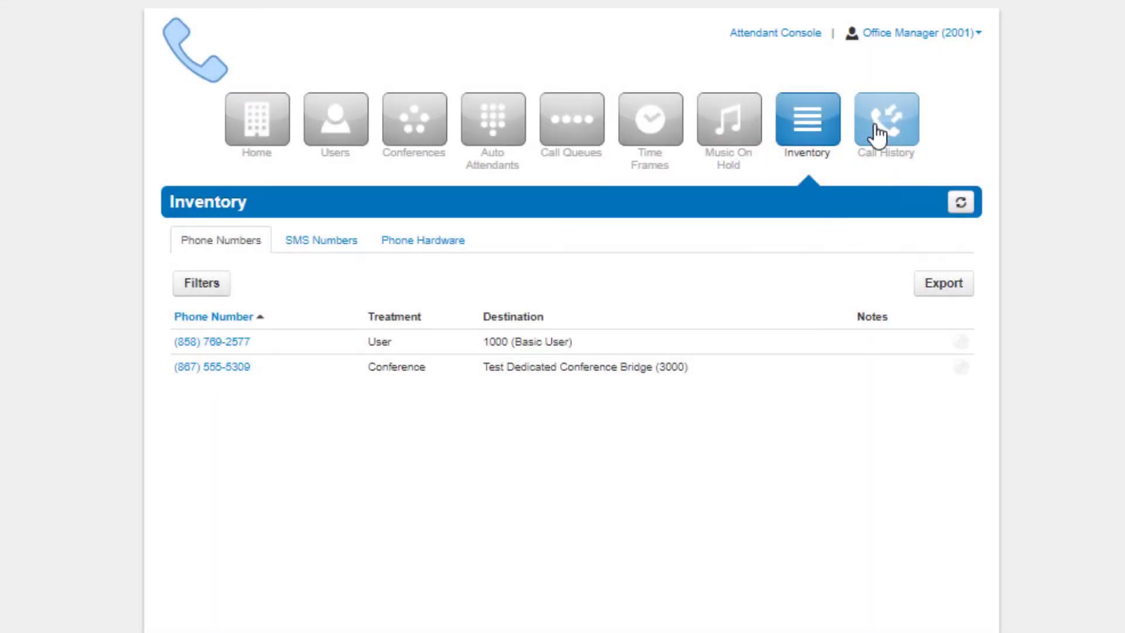
pyautogui.click(878, 134)
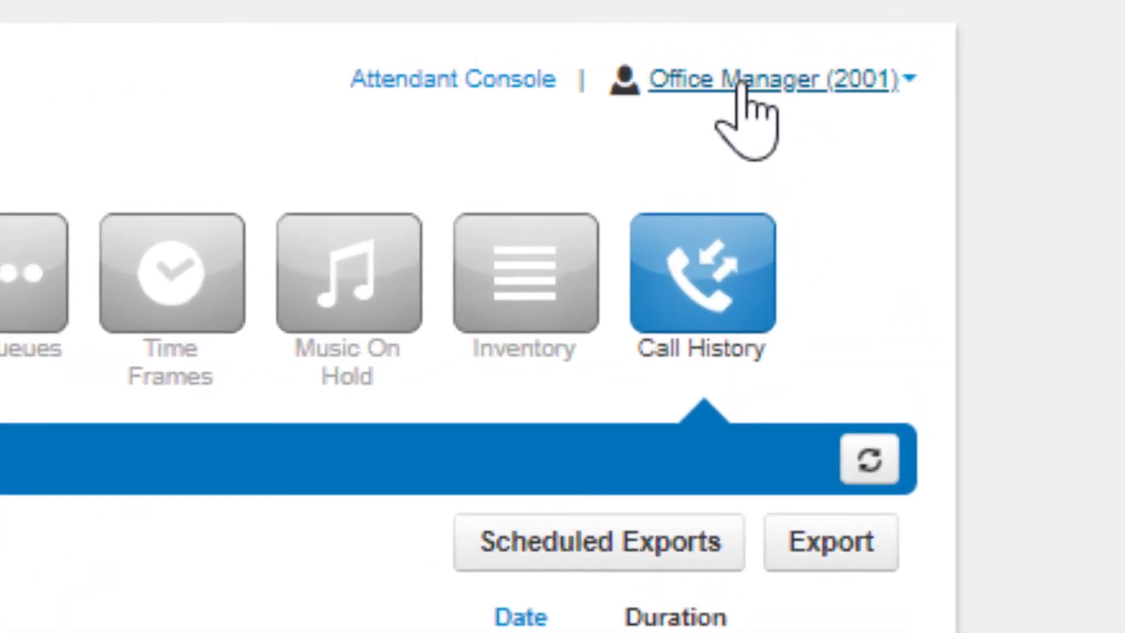
# Visit My Account from the Office Manager menu, return via Manage Organization, and reopen the menu
pyautogui.click(740, 85)
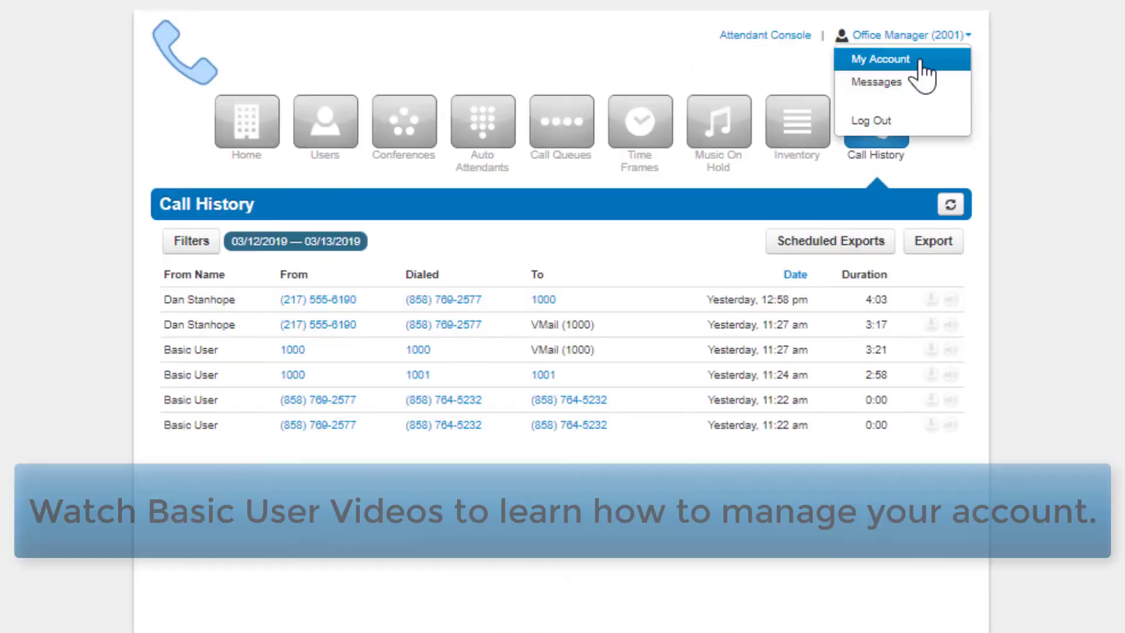
pyautogui.click(793, 133)
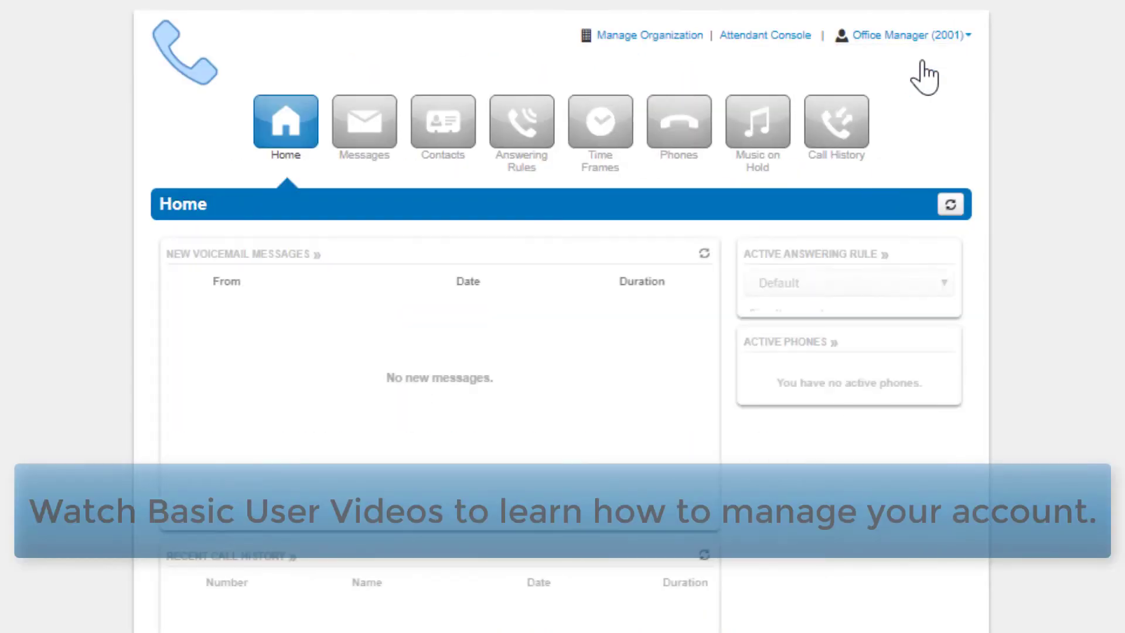
pyautogui.click(684, 37)
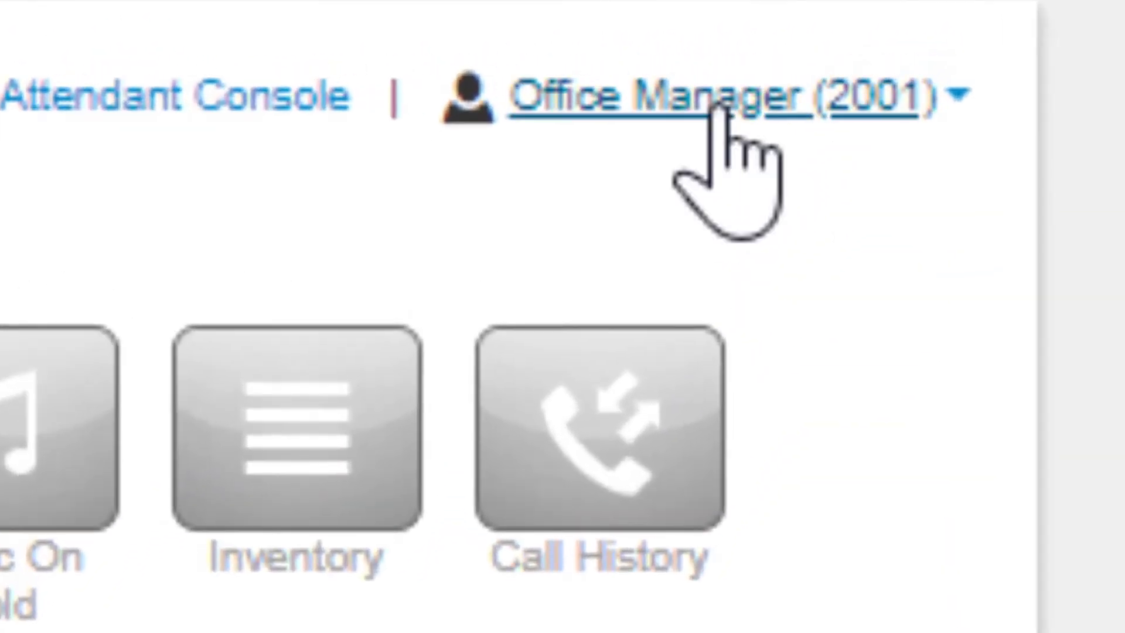
pyautogui.click(785, 89)
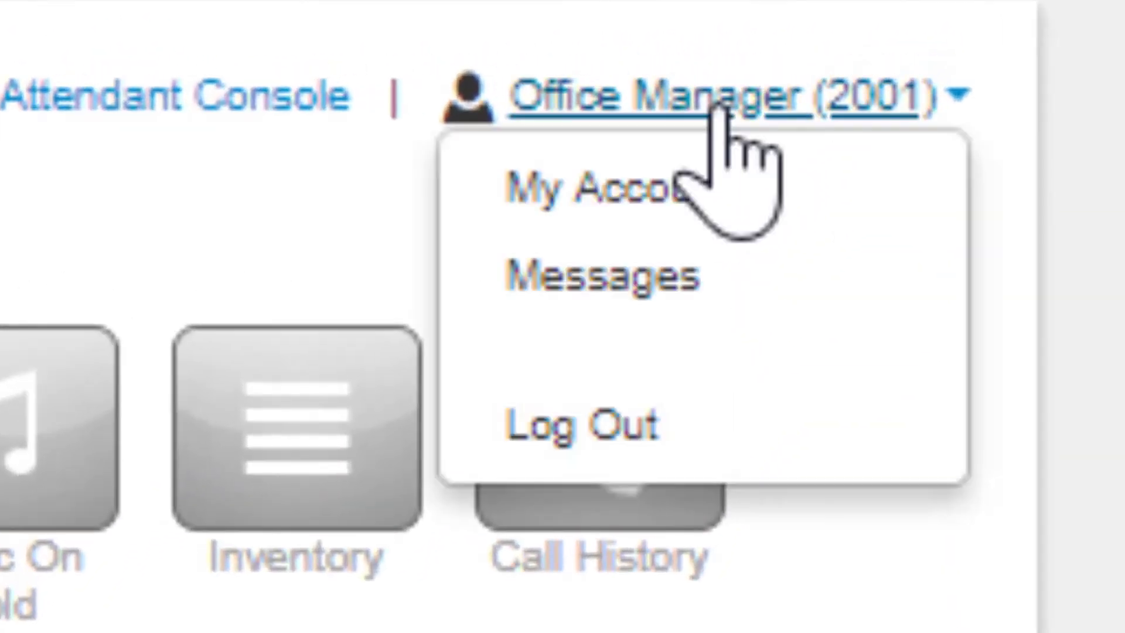
pyautogui.click(656, 417)
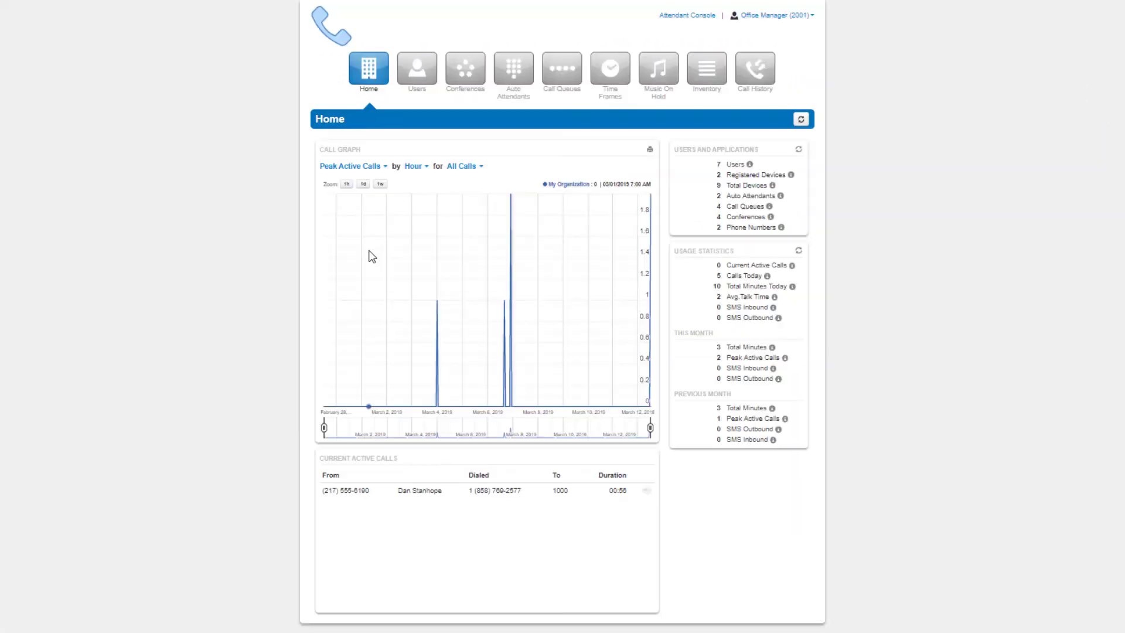